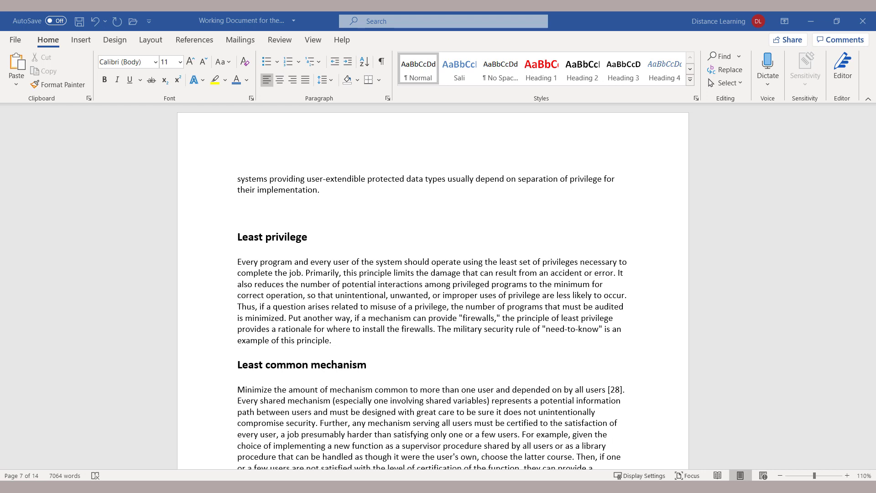
Put the cursor on the blank line directly above the 'Least privilege' heading on page 7.
click(246, 212)
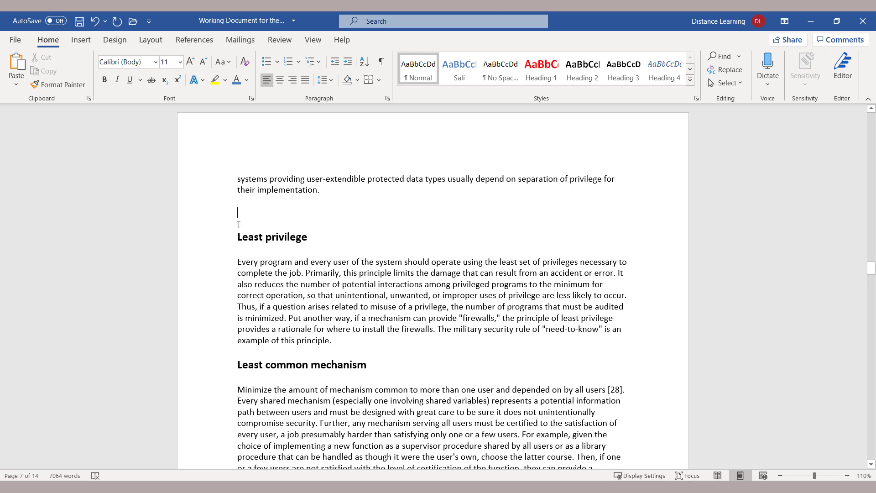
From the Insert tab's Table menu, preview a 3x2 table grid above Least privilege.
click(82, 42)
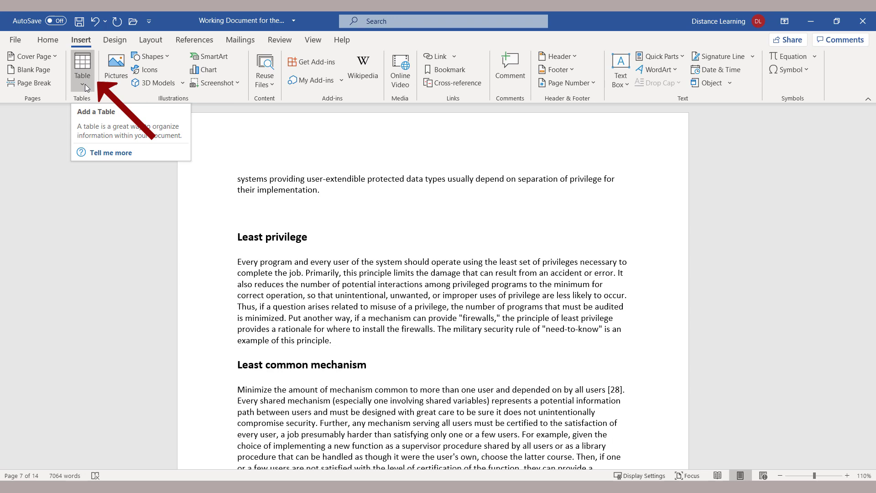
click(86, 79)
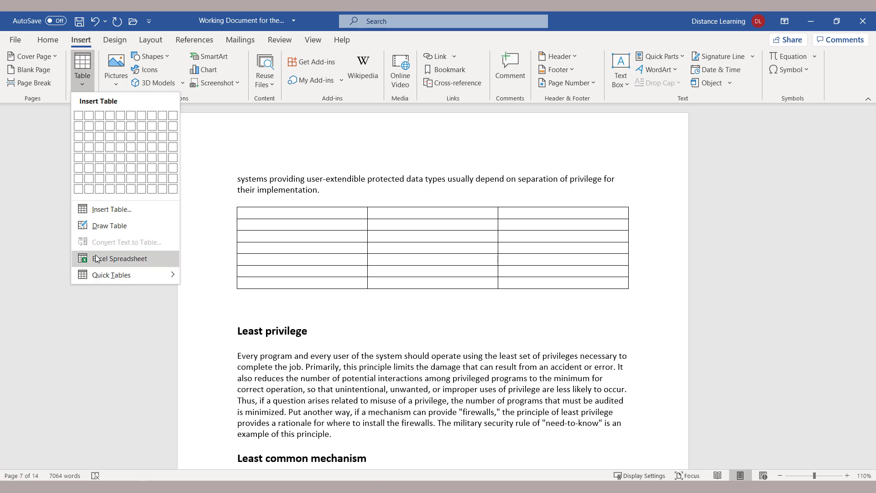
mouse_move(96, 277)
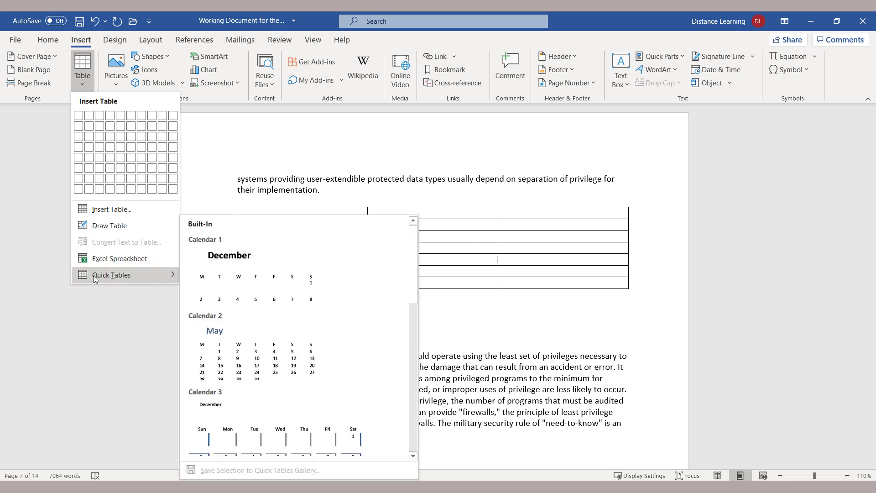
scroll(300, 336, down, 5)
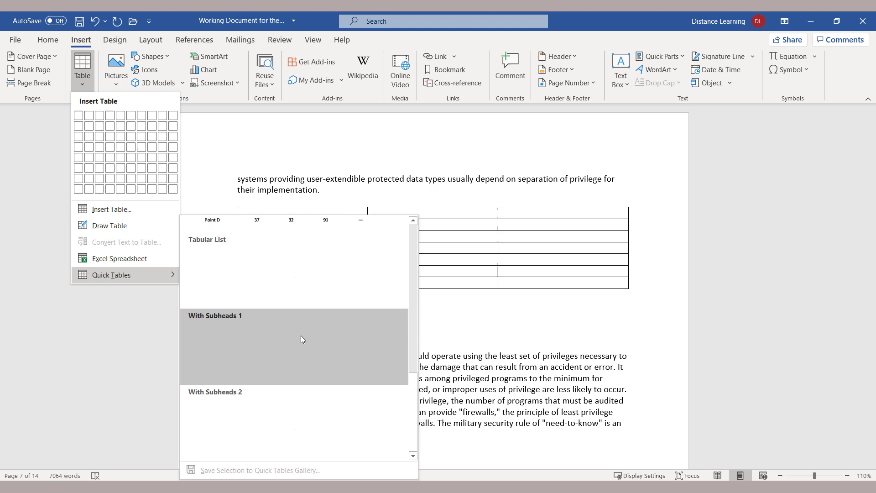
scroll(293, 338, up, 6)
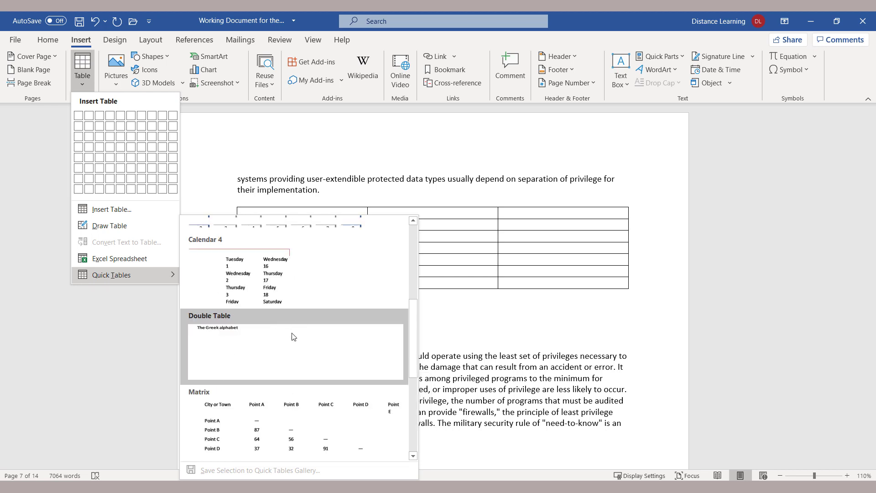
scroll(293, 363, down, 6)
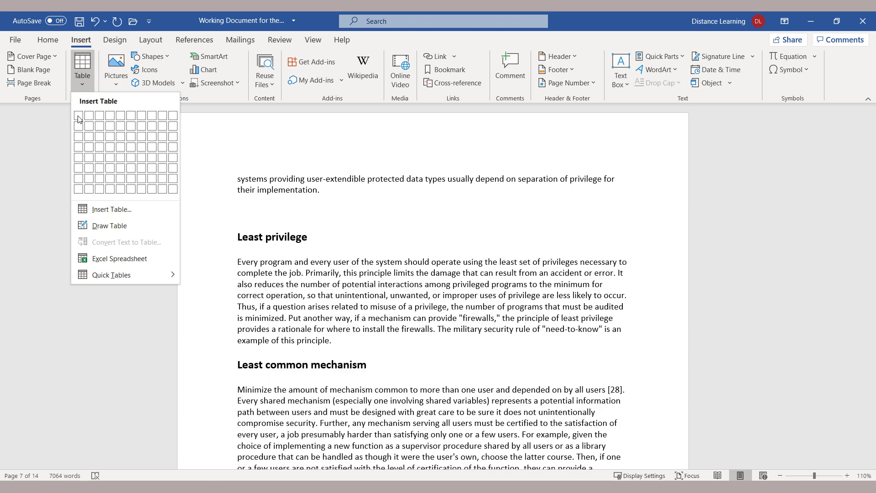
Insert a 3-column, 2-row table, then narrow the first column and widen the middle one.
click(98, 127)
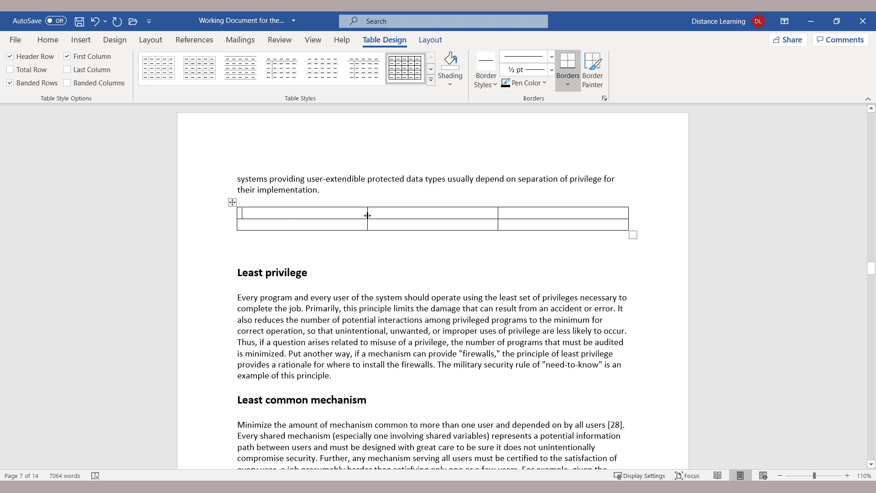
drag(366, 214, 317, 215)
drag(499, 216, 546, 216)
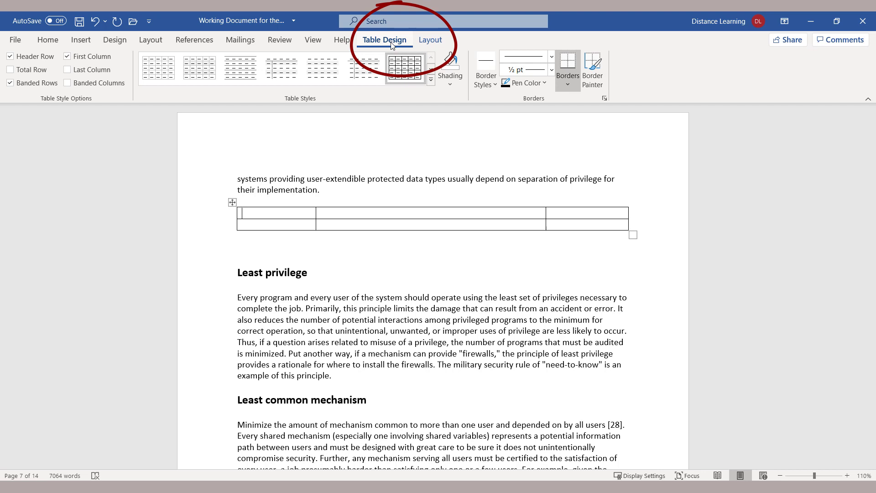
click(431, 43)
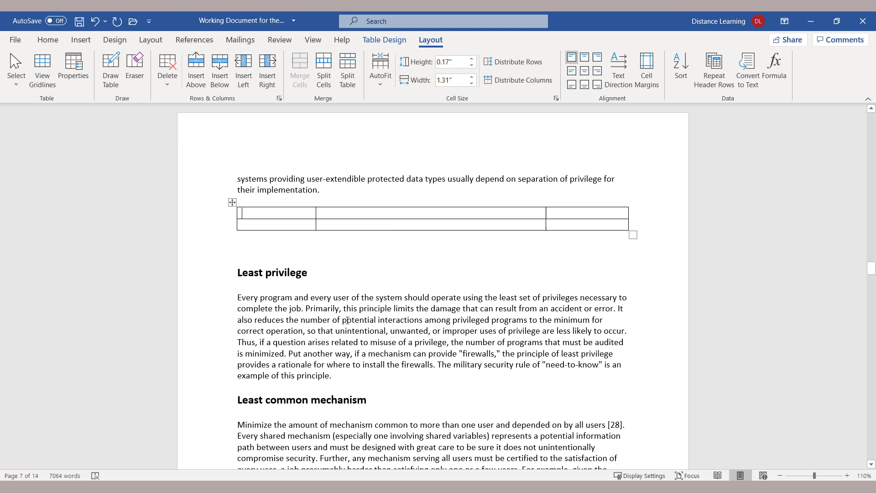
click(376, 302)
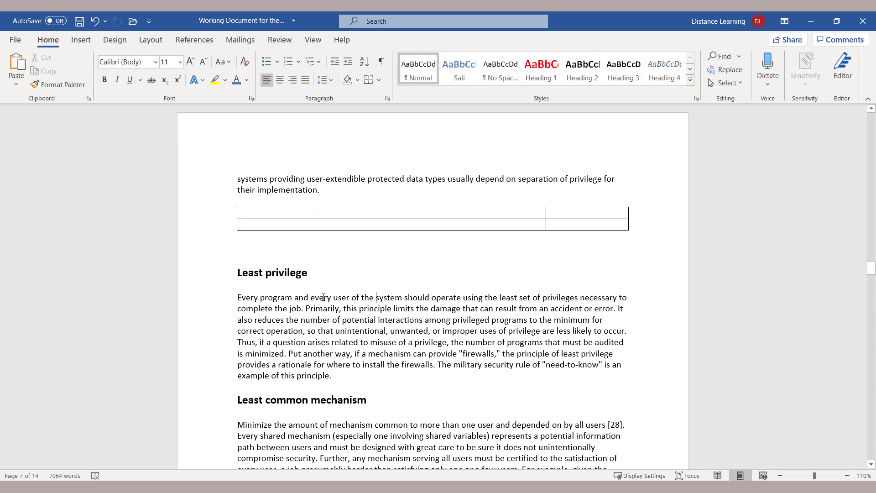
click(335, 224)
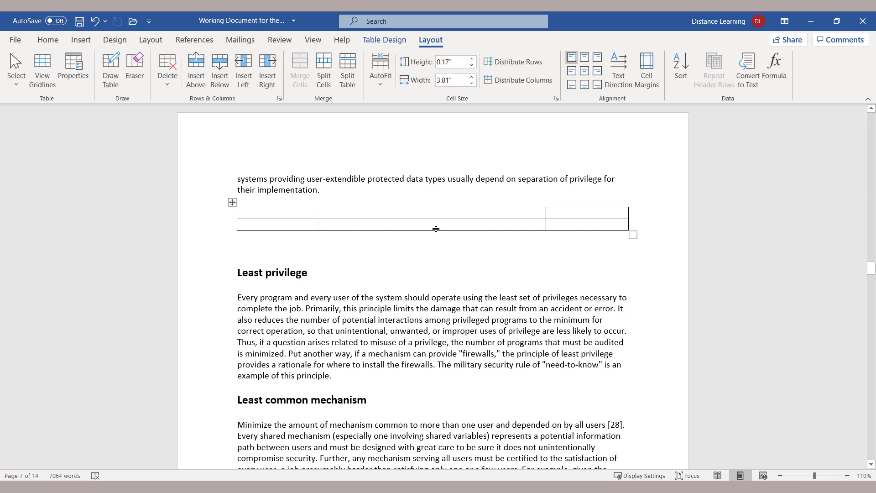
click(386, 41)
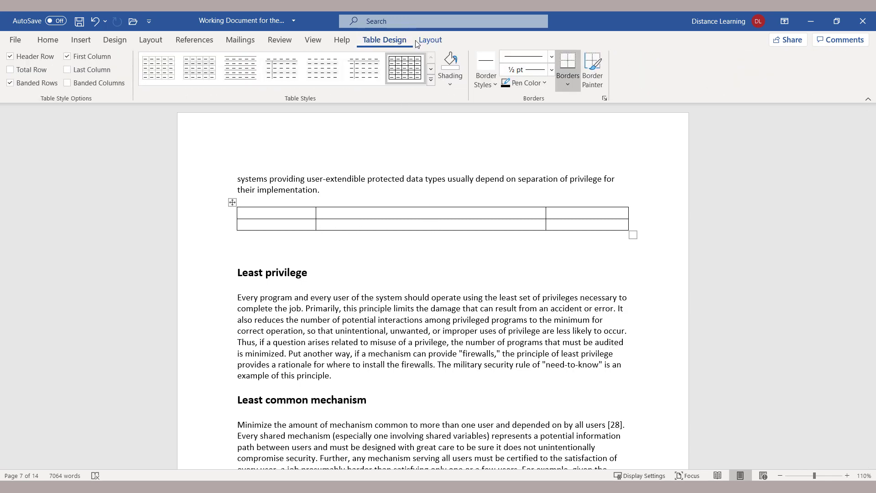
click(417, 41)
click(399, 41)
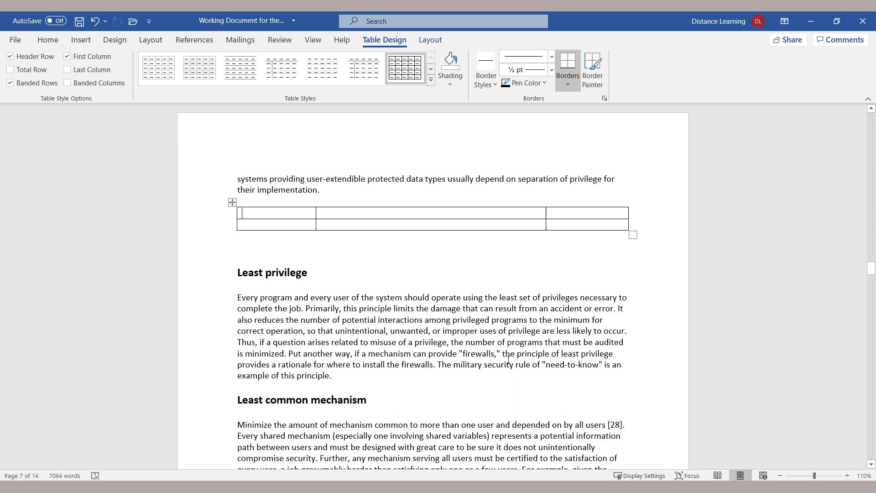
Type the table headers Item, Description and Price.
text(Item	)
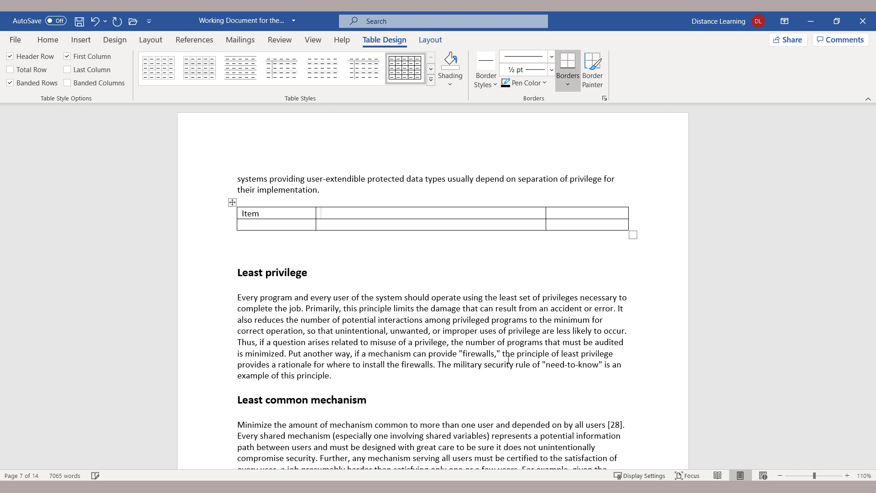
text(Description)
key(Tab)
text(Price)
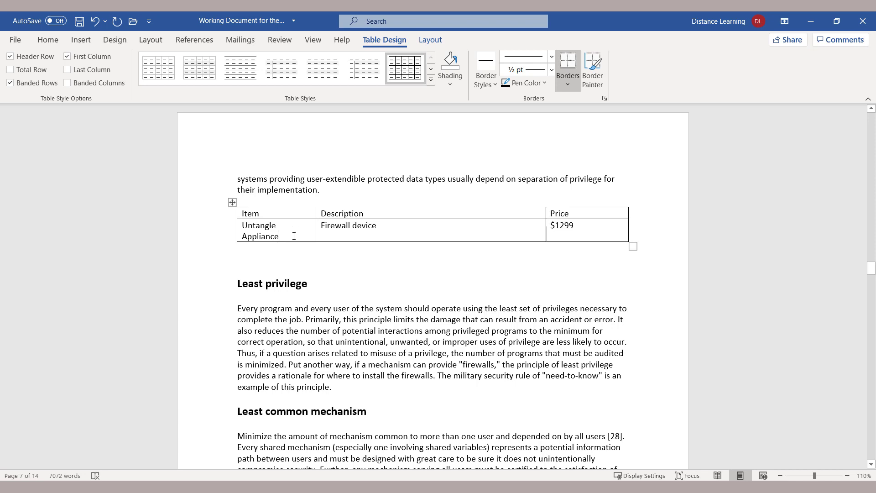
Insert a new row below the Untangle Appliance row for the AP 202 entry.
right_click(294, 236)
mouse_move(350, 360)
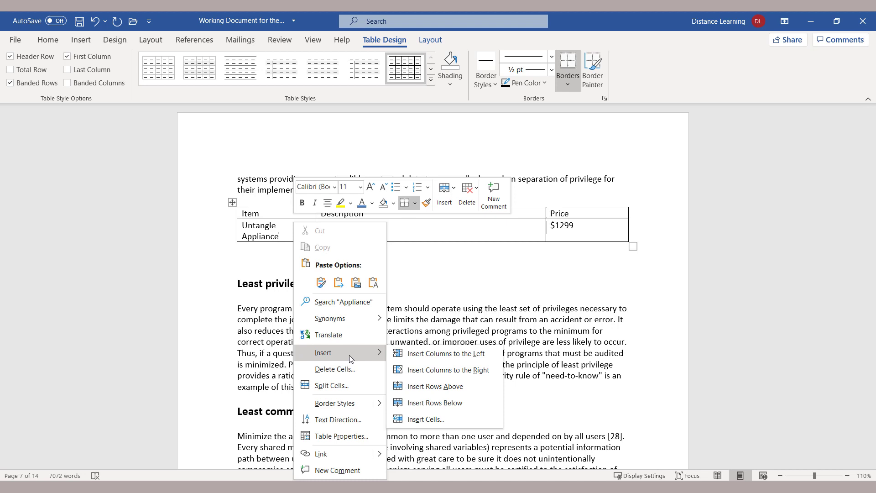
click(432, 403)
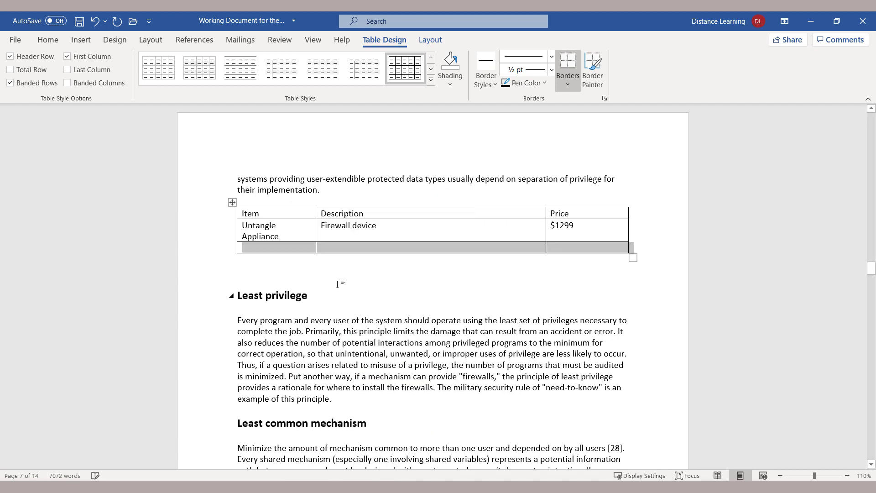
click(269, 251)
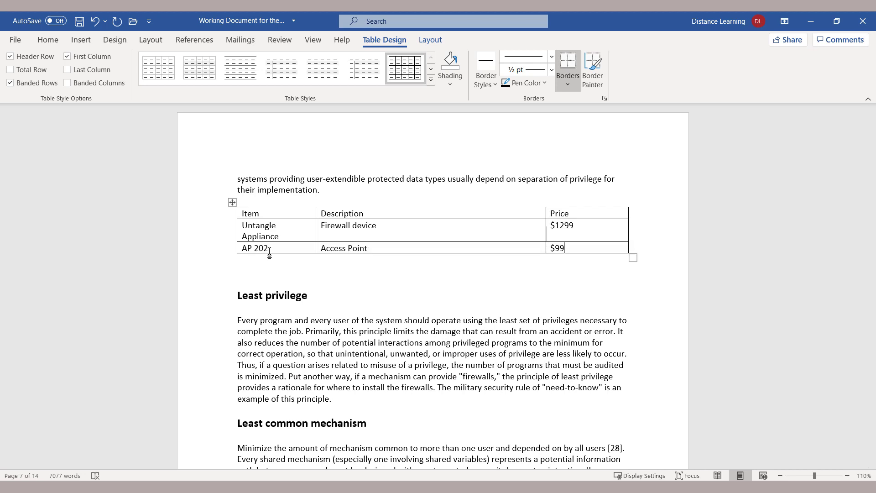
click(340, 269)
click(357, 227)
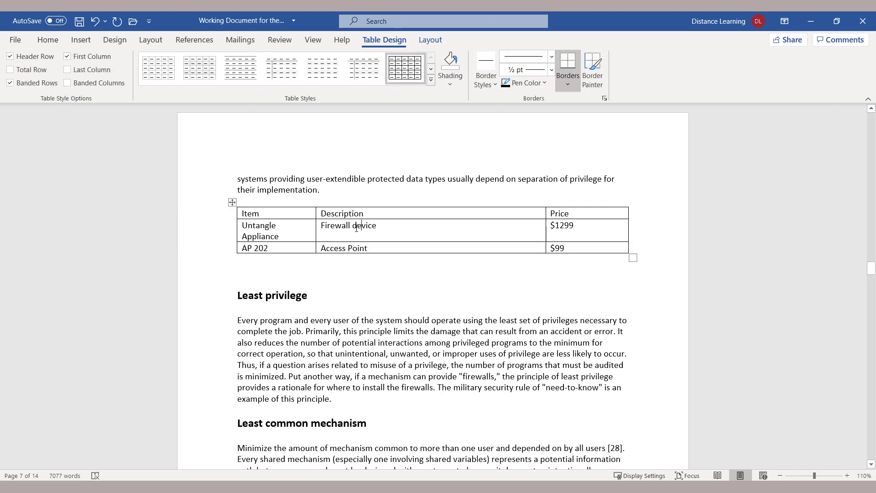
Enable Total Row styling and add an empty fourth row below the AP 202 row.
click(11, 70)
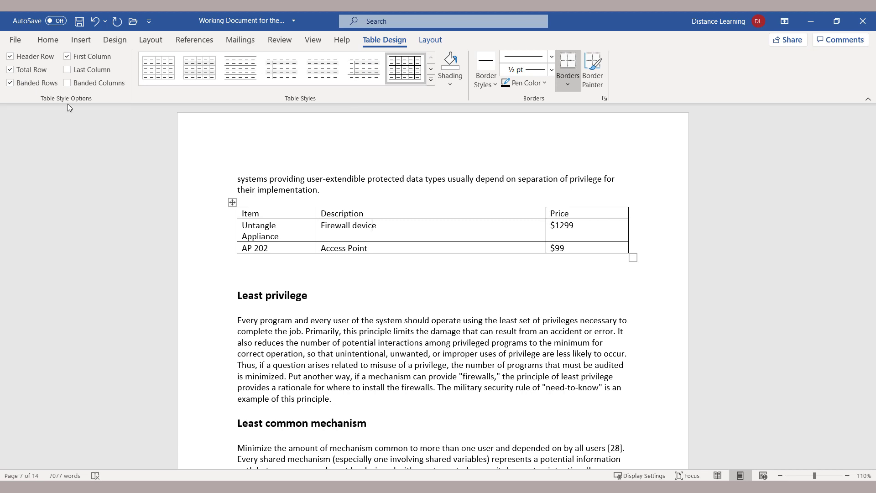
right_click(296, 247)
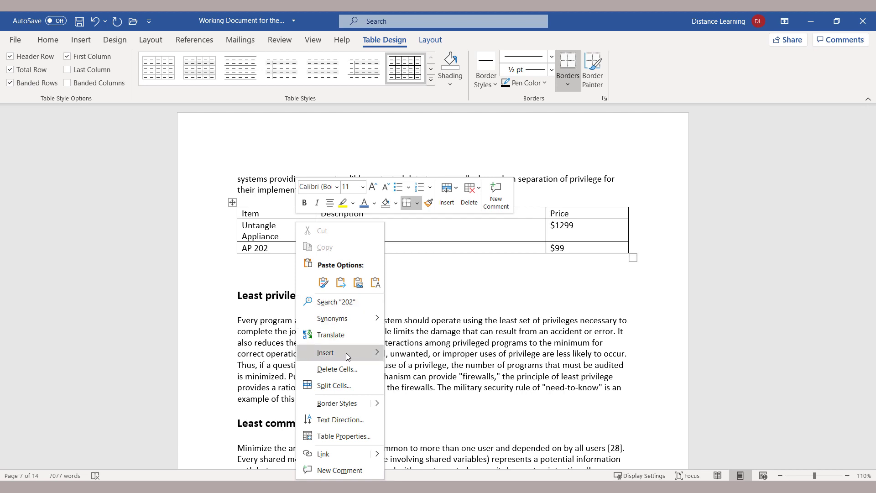
mouse_move(347, 356)
click(439, 404)
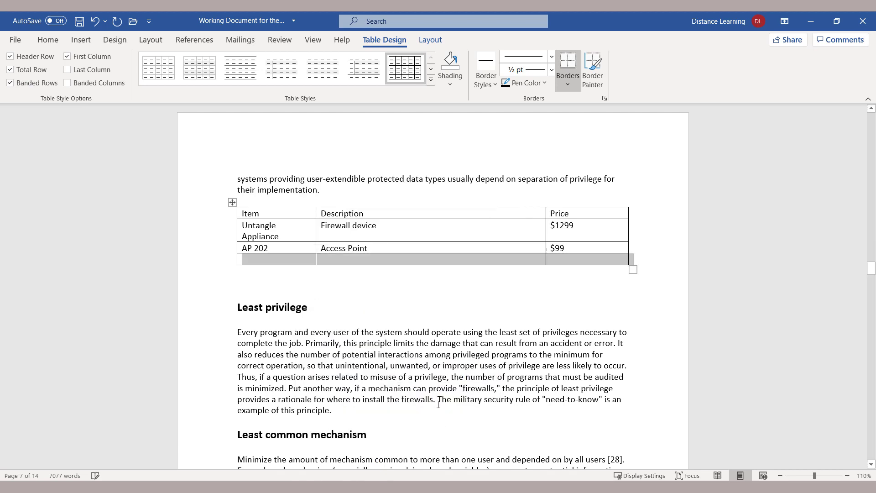
click(562, 261)
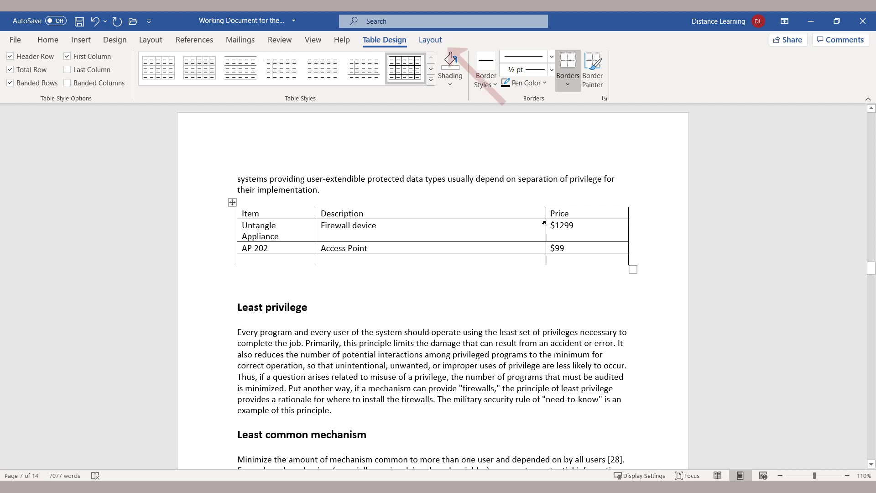
Insert a =SUM(ABOVE) formula in the last Price cell, giving $1398.00.
click(429, 40)
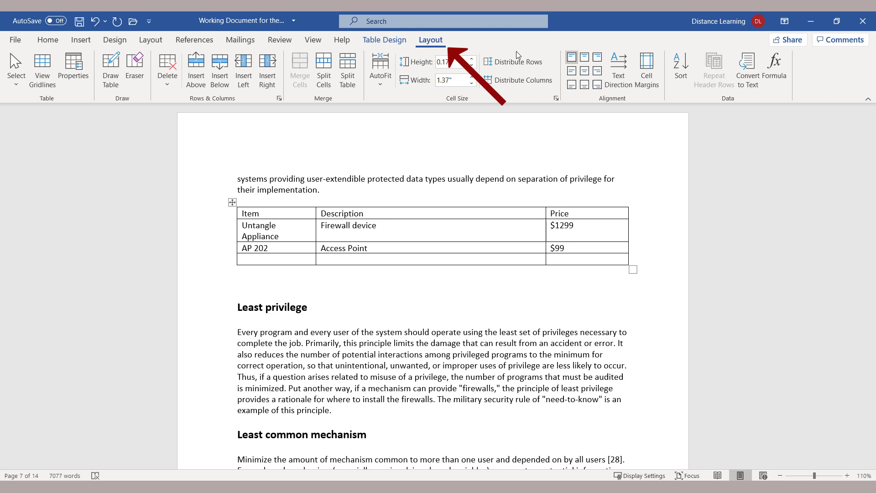
click(772, 80)
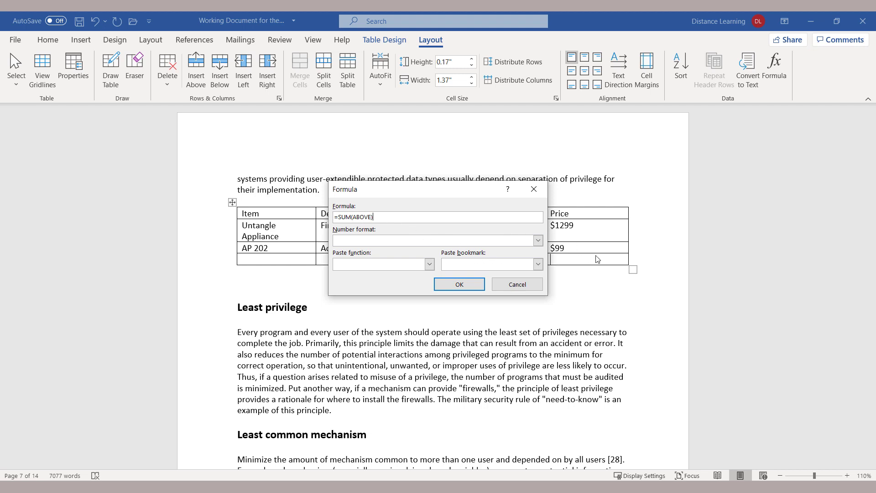
click(460, 284)
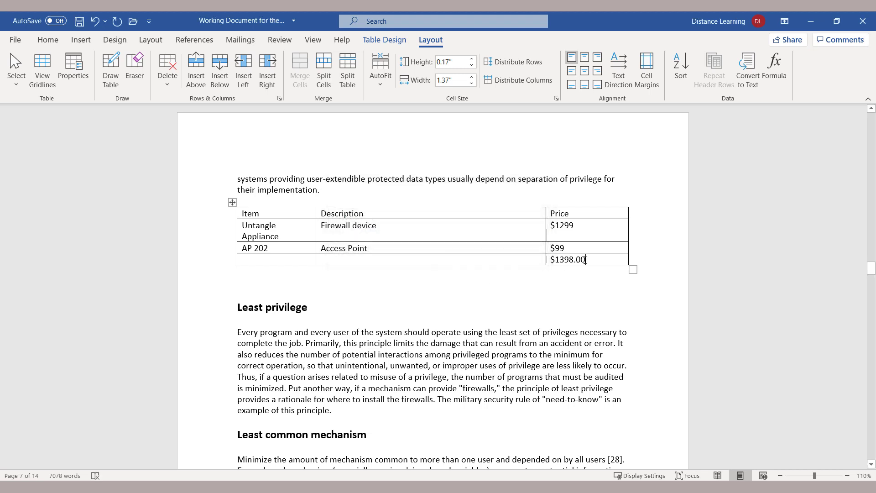
drag(587, 260, 549, 268)
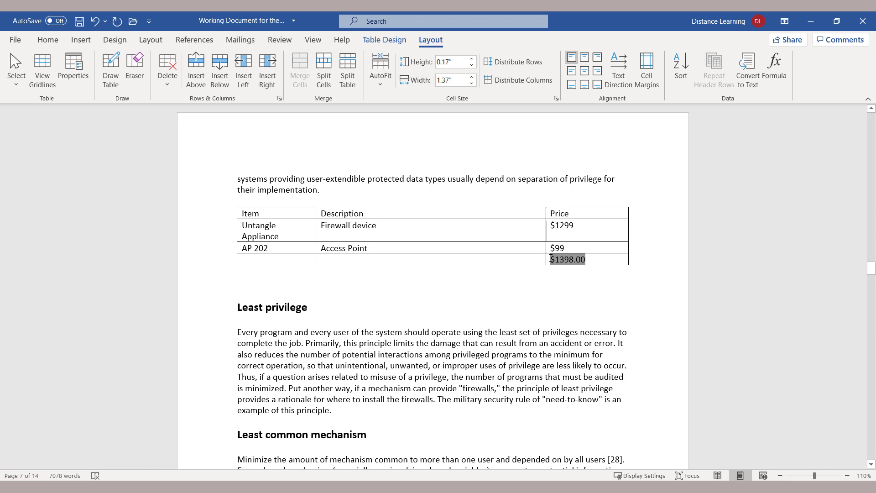
Type 'Total' in the last row's Description cell and align it top right.
key(shift+Tab)
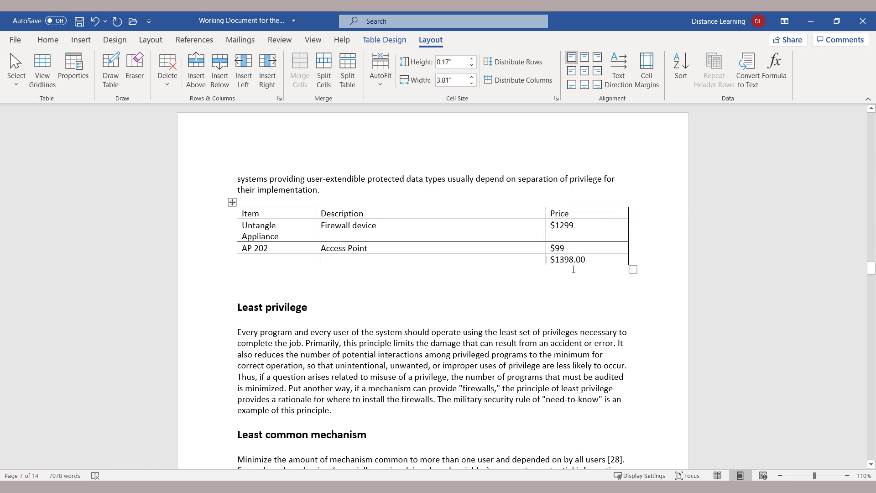
text(Total)
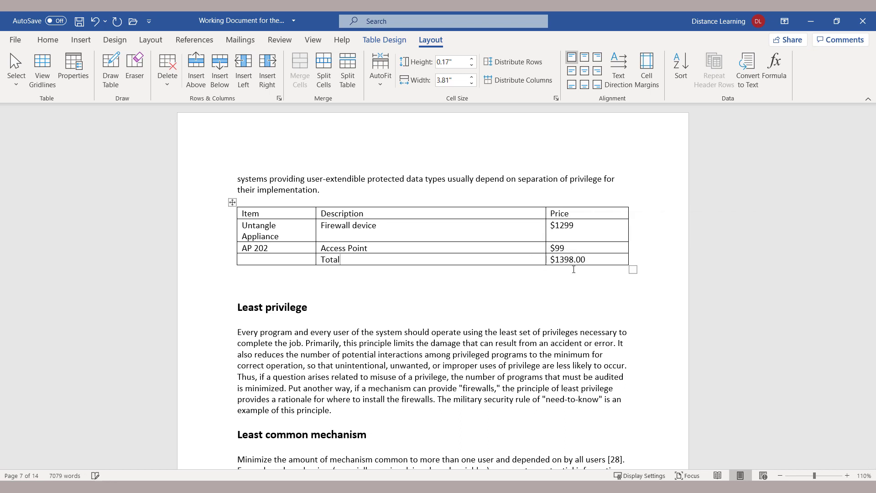
click(598, 58)
click(387, 264)
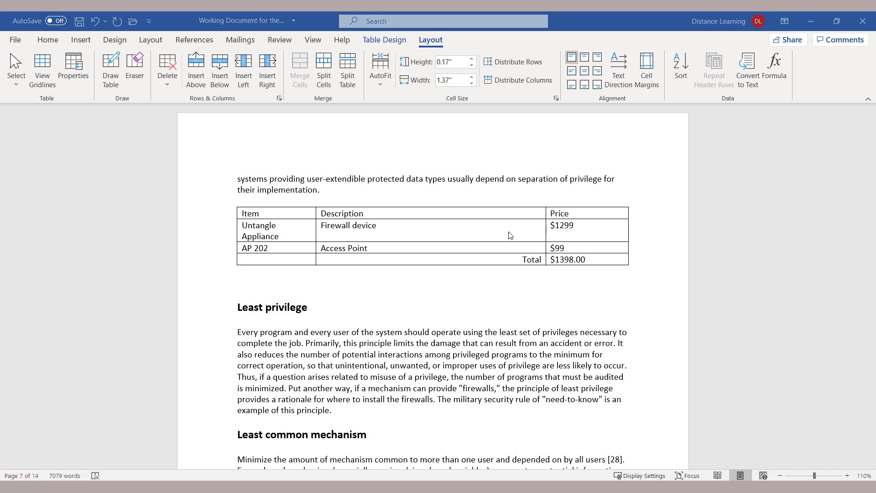
Apply the green Grid Table 4 - Accent 3 style from the Table Styles gallery.
click(388, 44)
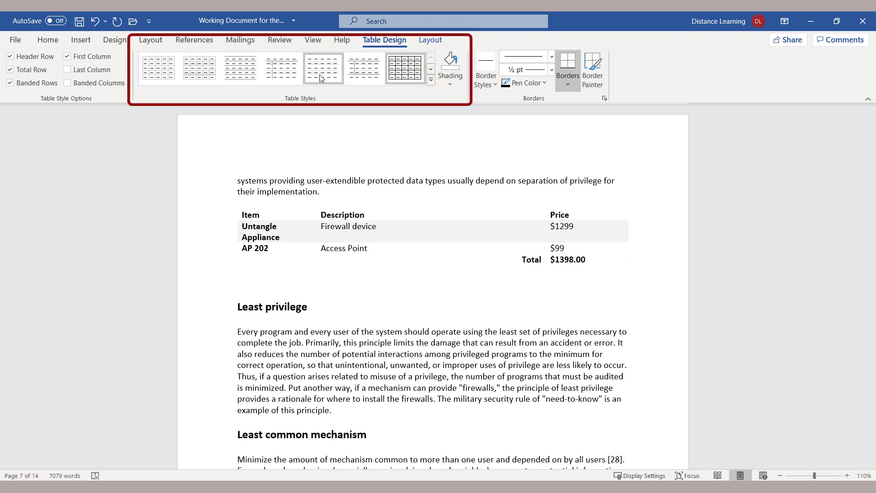
click(431, 84)
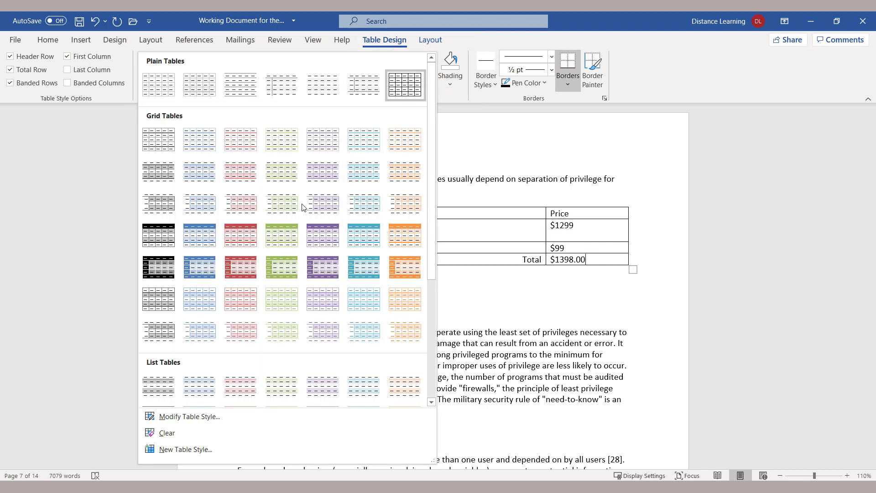
click(459, 48)
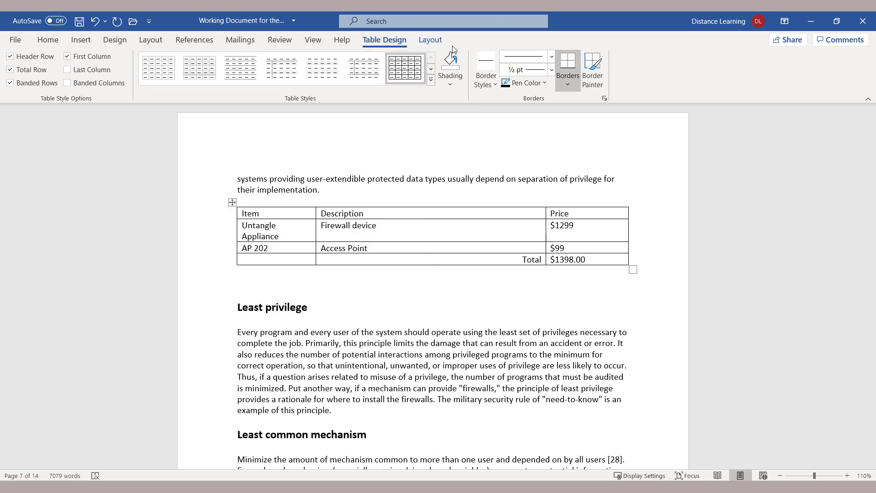
click(431, 81)
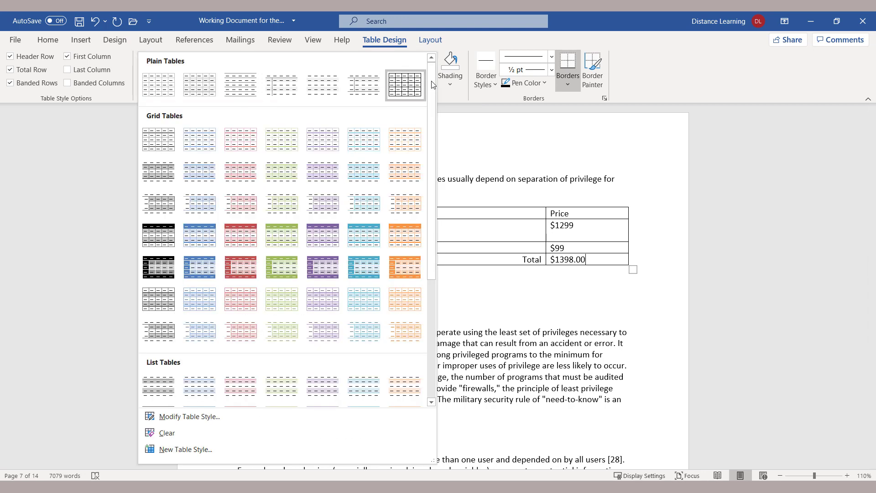
click(274, 245)
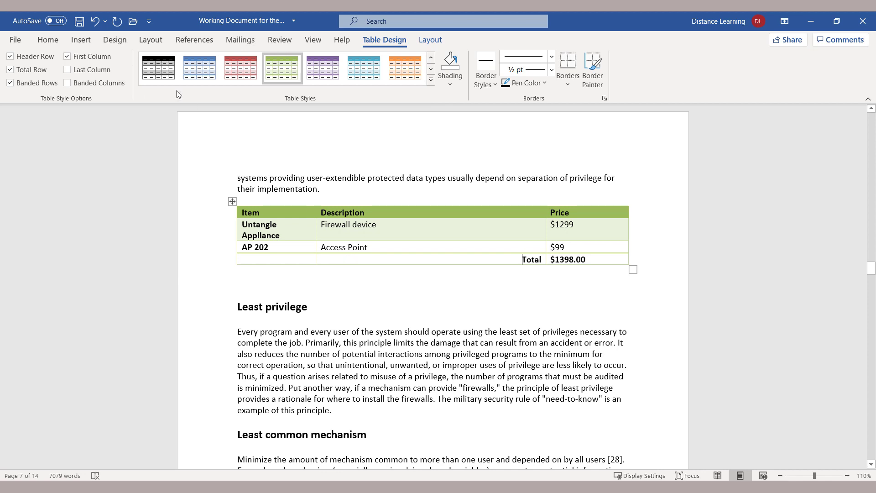
click(430, 43)
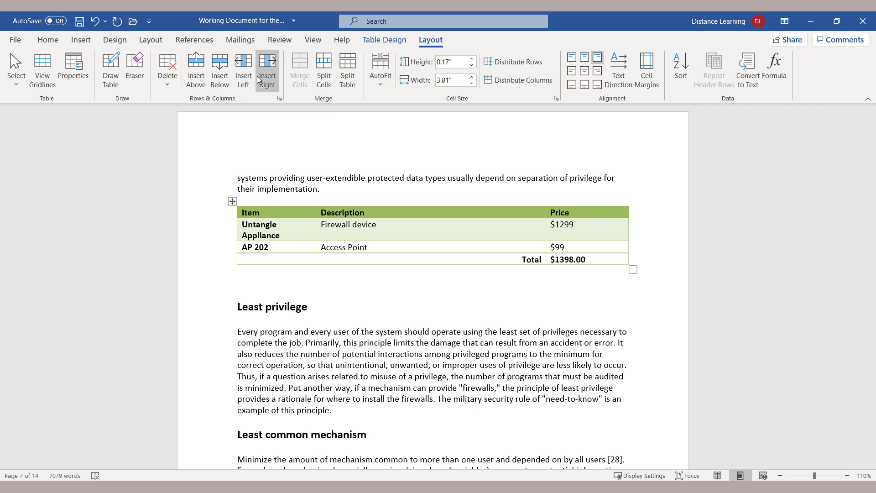
Apply Align Center to the 'Firewall device' text so it sits mid-cell both ways.
click(376, 228)
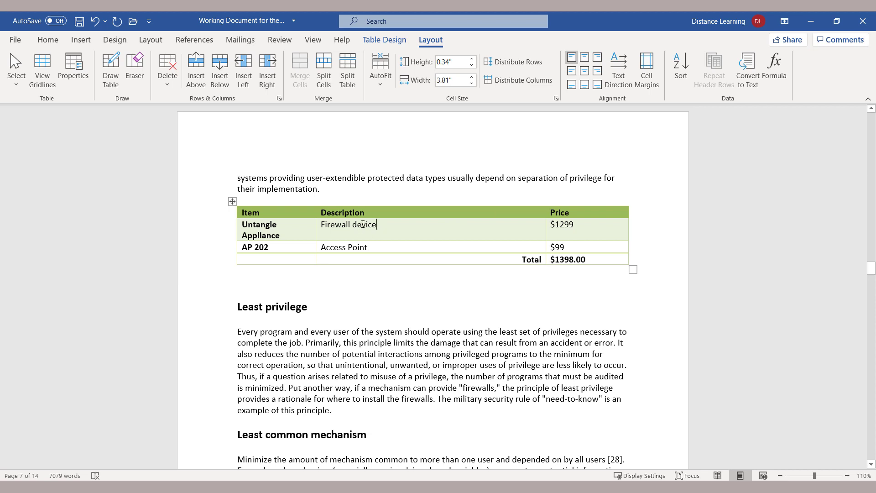
drag(386, 224, 340, 227)
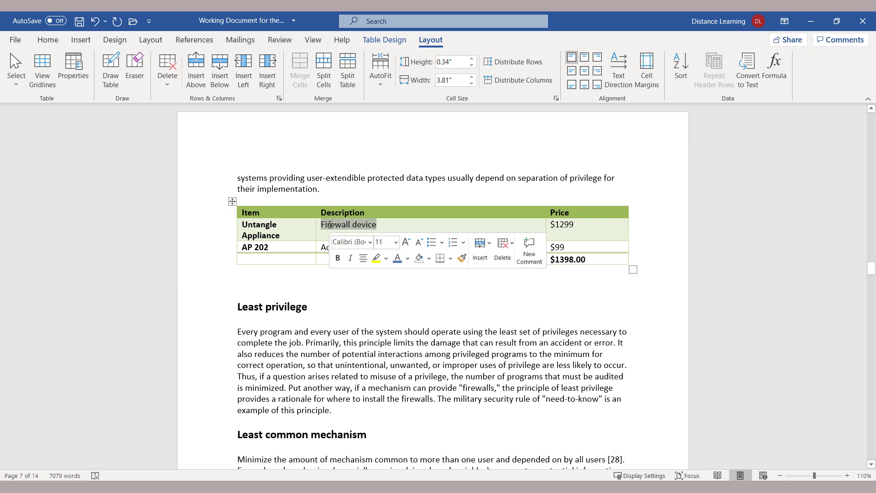
click(390, 230)
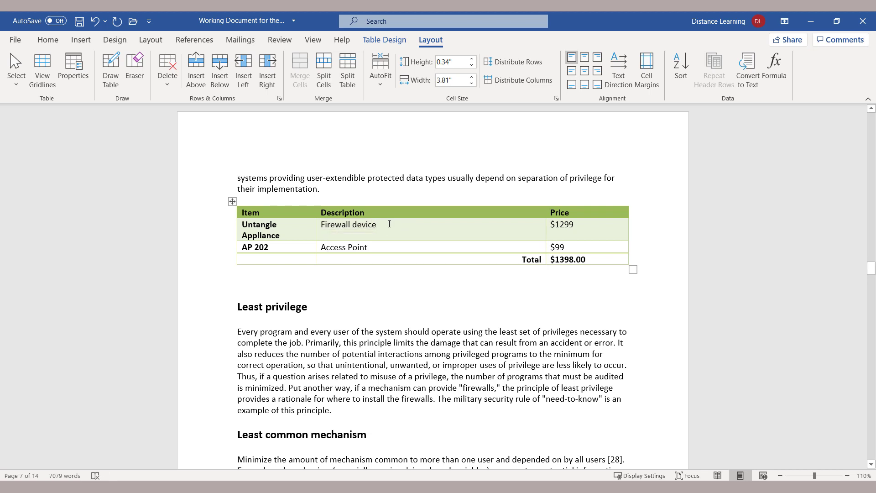
drag(389, 224, 319, 225)
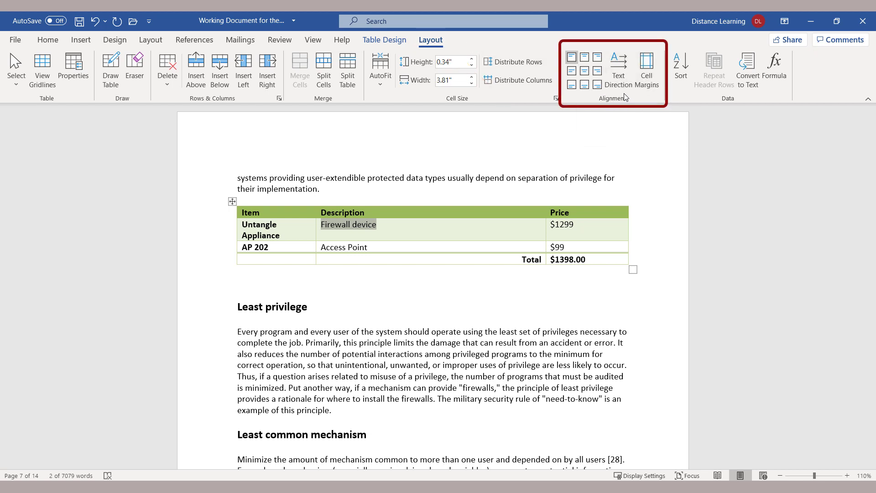
click(586, 73)
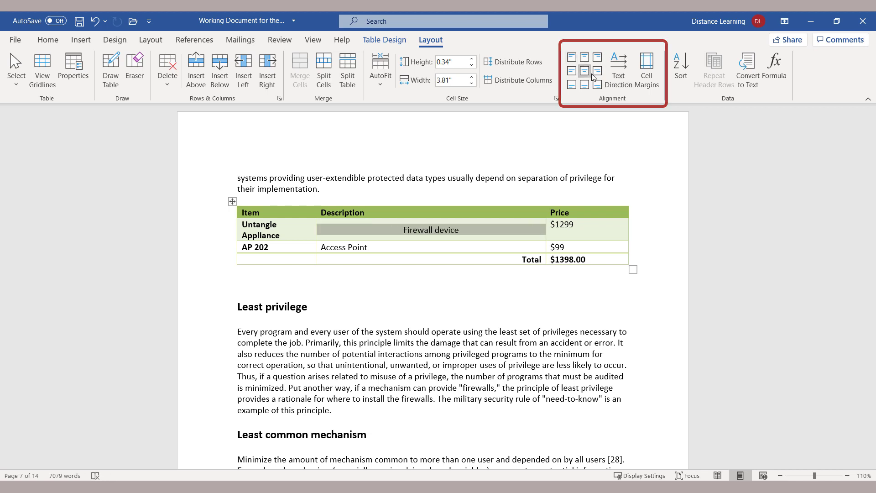
click(597, 73)
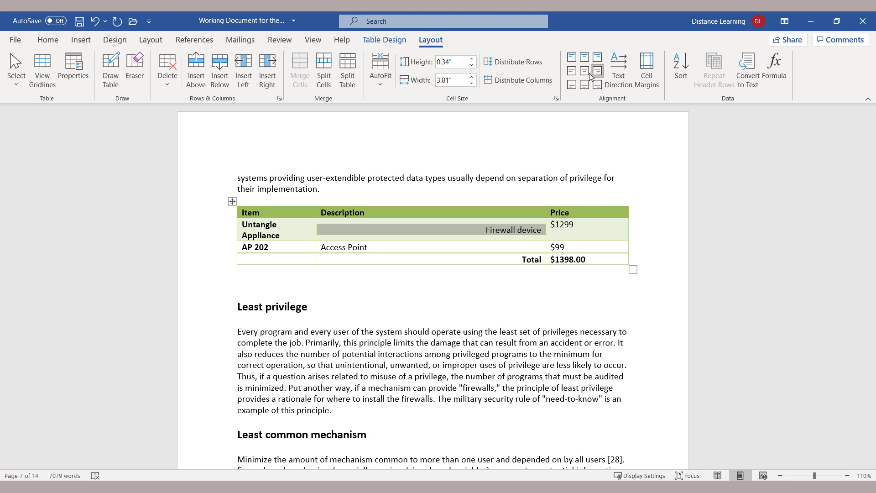
click(572, 71)
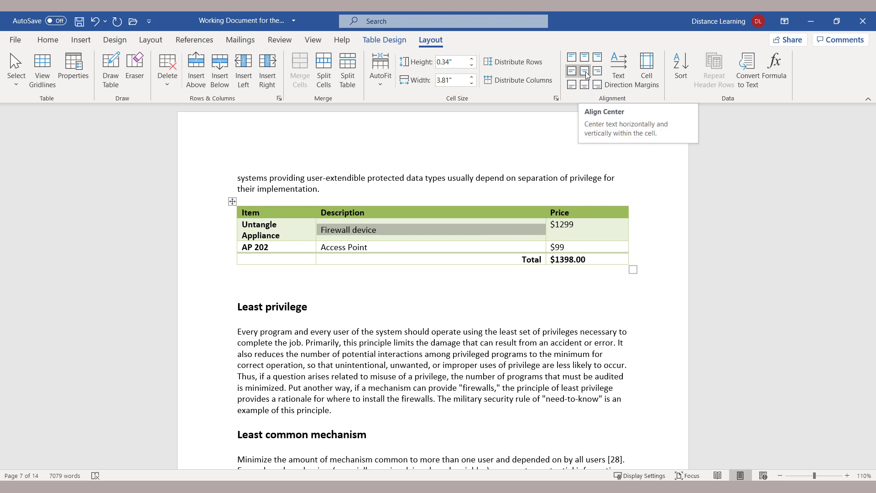
click(586, 72)
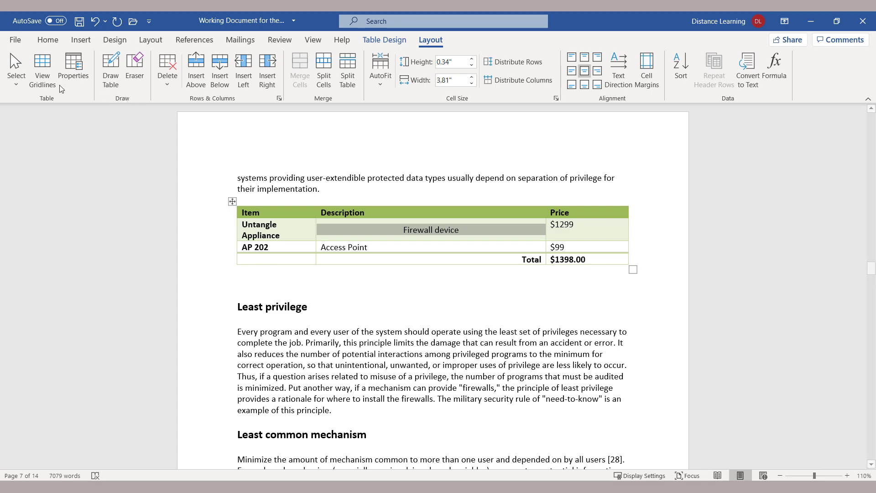
click(370, 281)
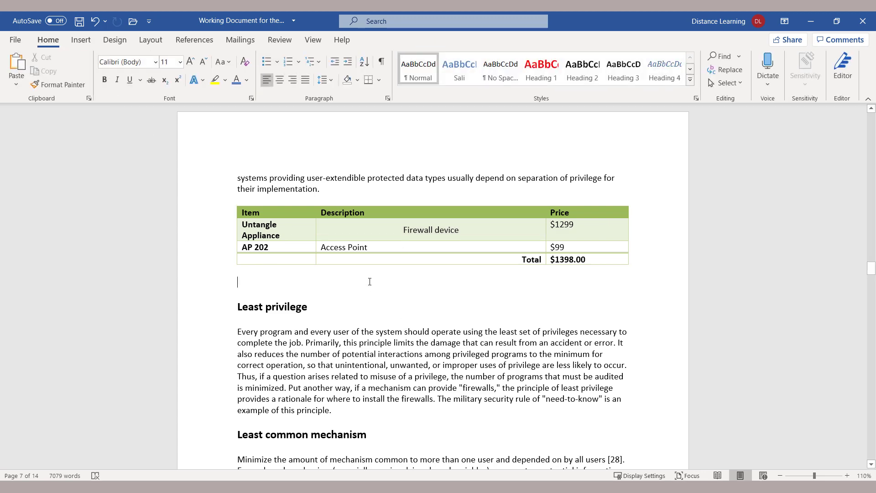